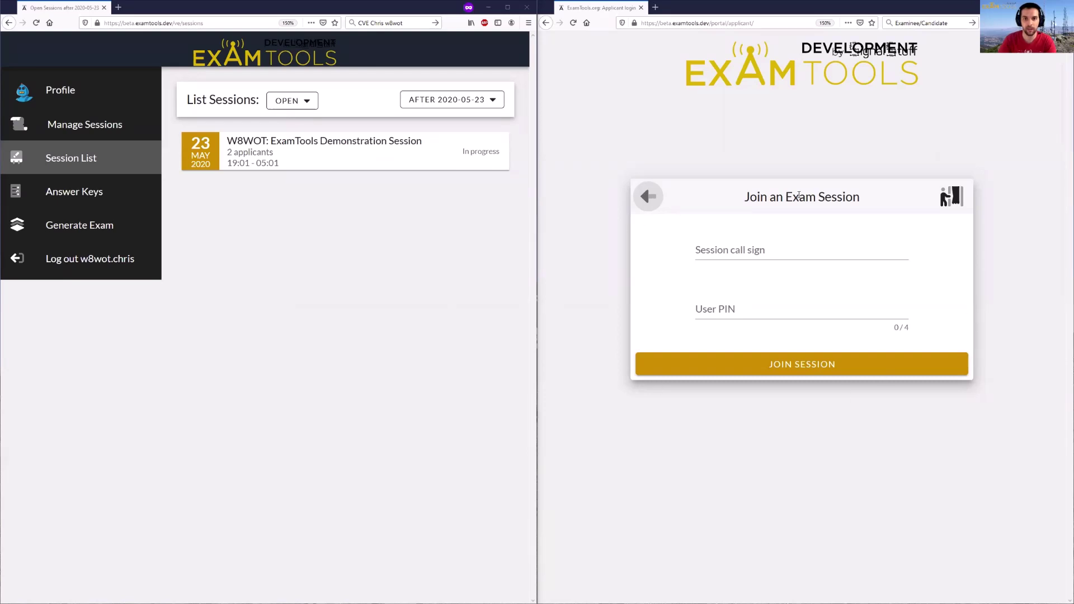
- Submit the candidate's join request using the session call sign and user PIN
left_click(778, 254)
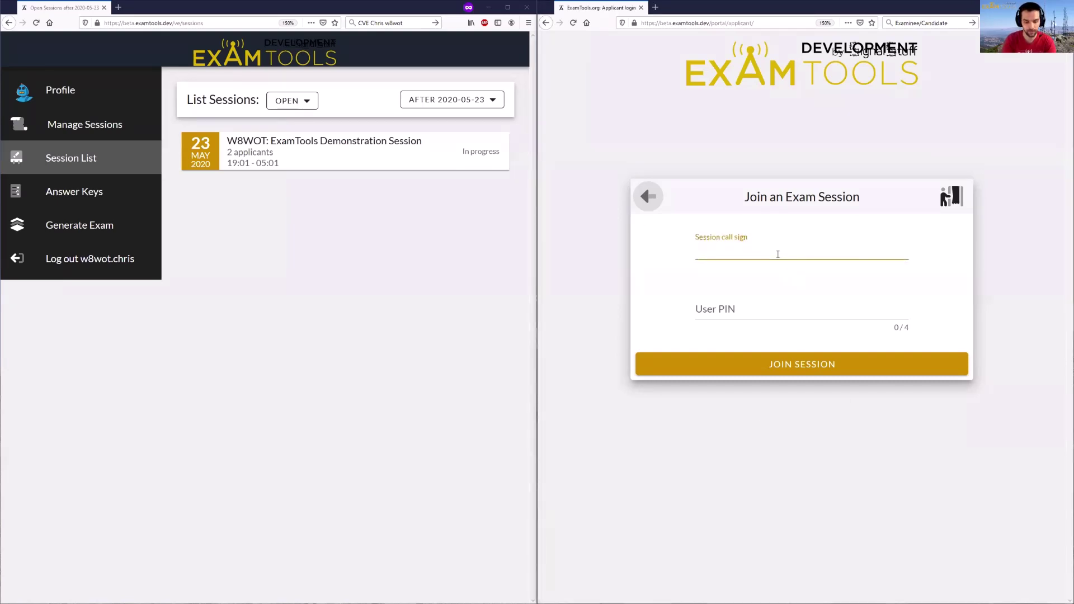
type("W8WOT")
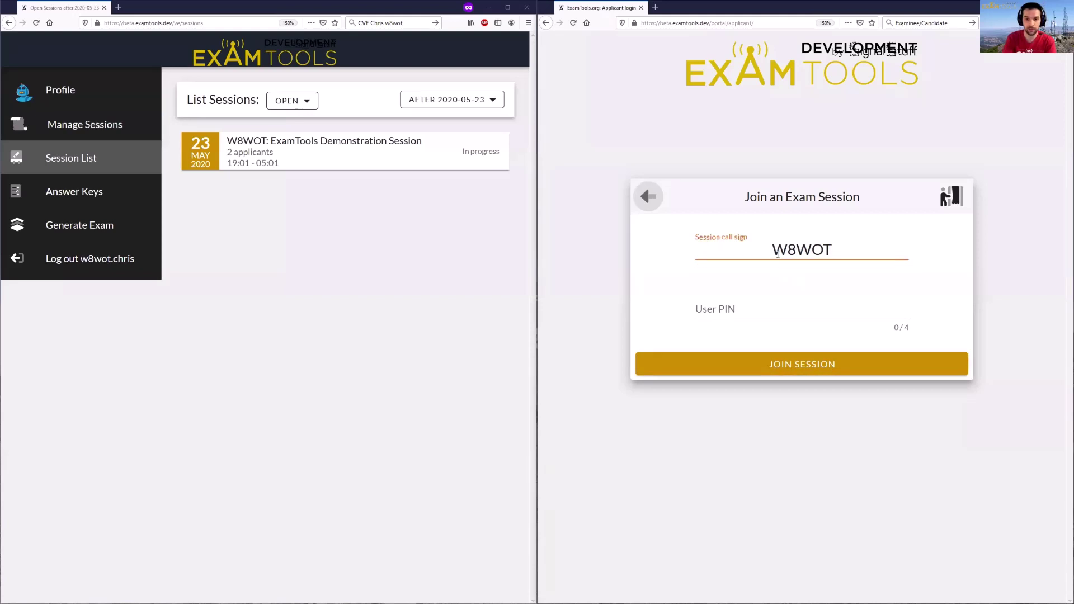
key("Tab")
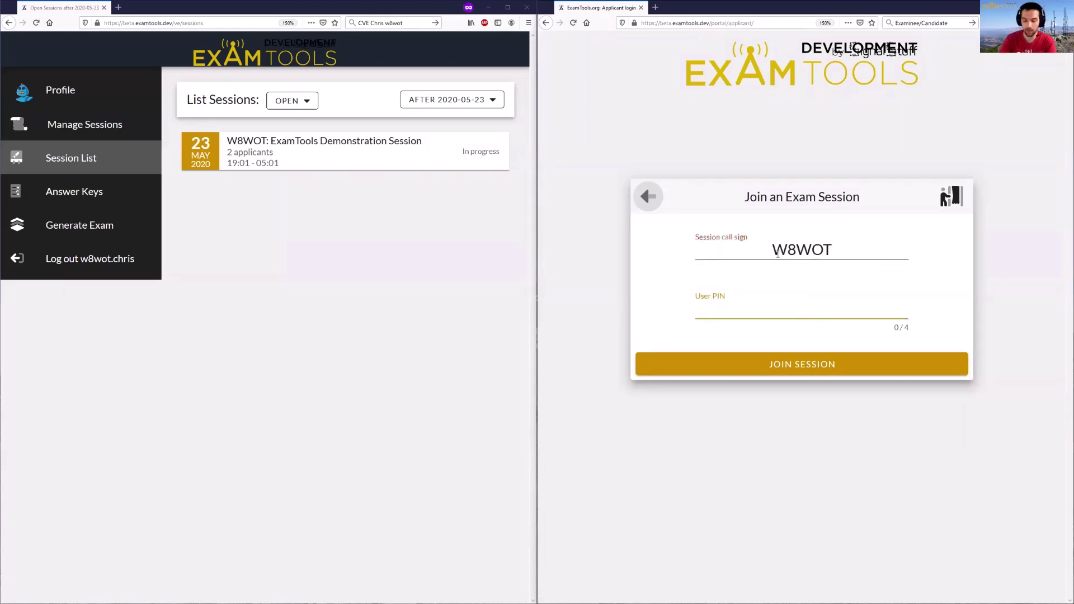
type("424")
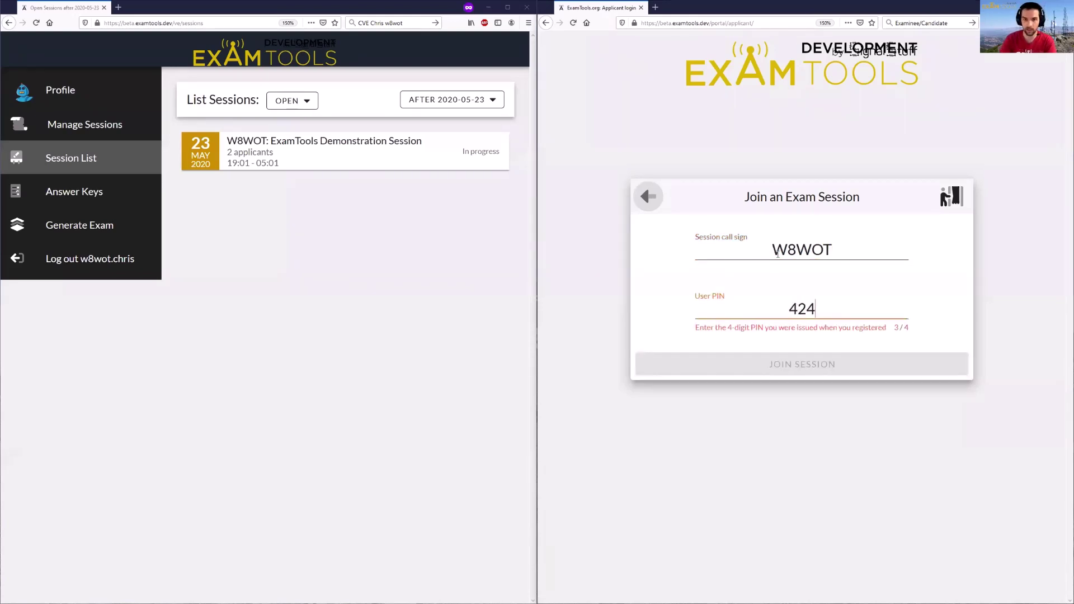
type("1")
key("Return")
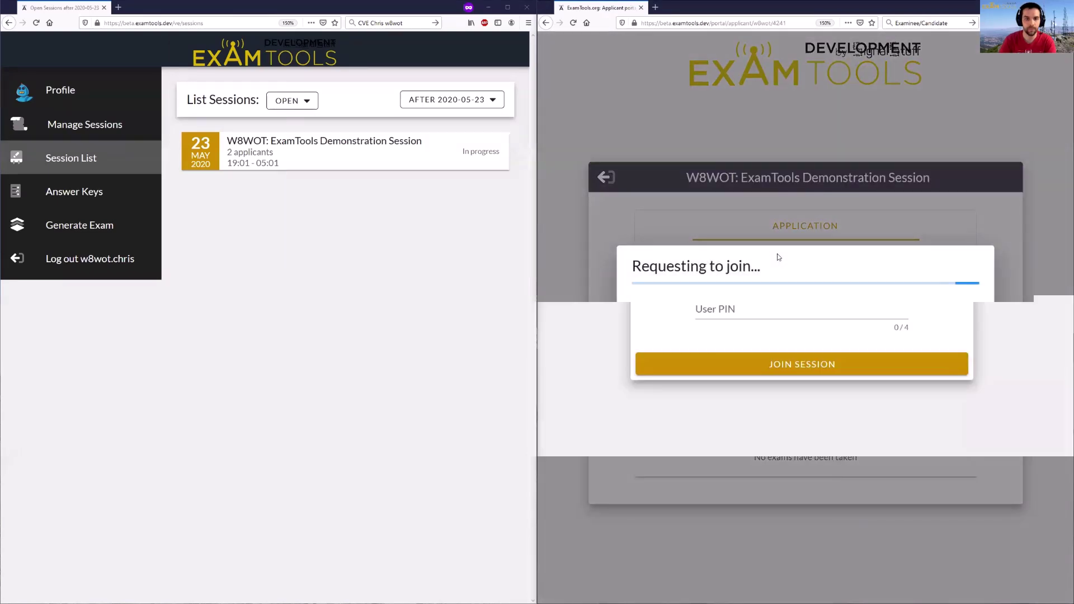
- In the demonstration session's management page, reject the applicant's pending join request
left_click(396, 161)
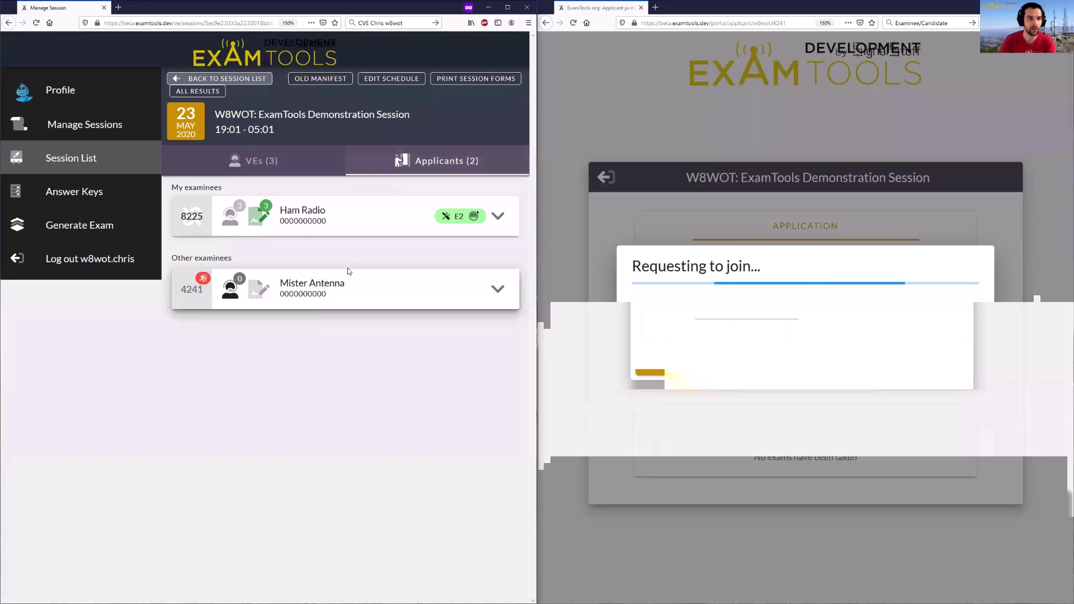
left_click(203, 279)
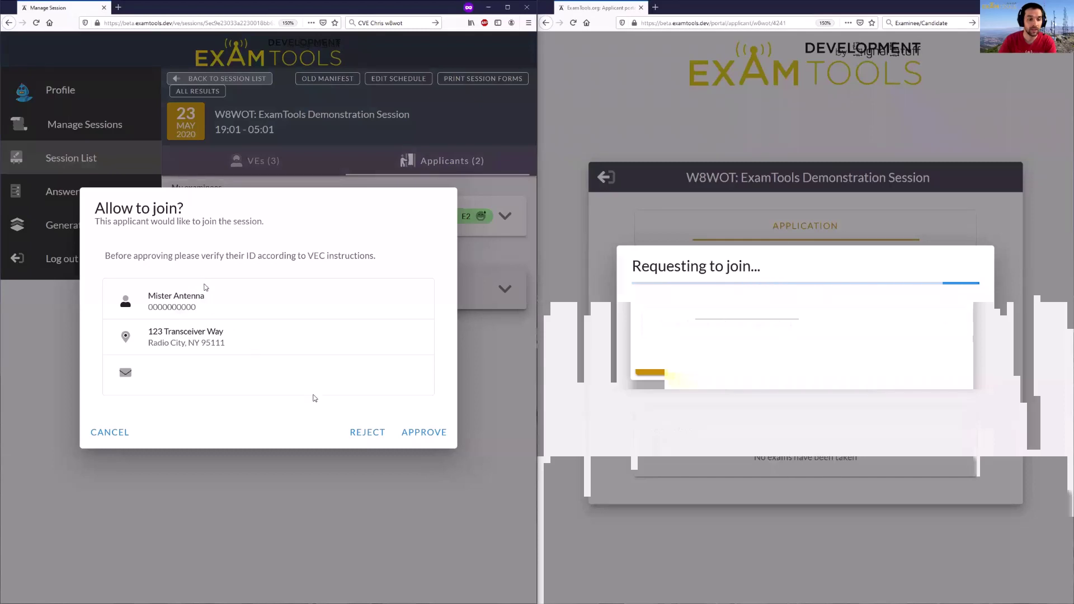
left_click(365, 431)
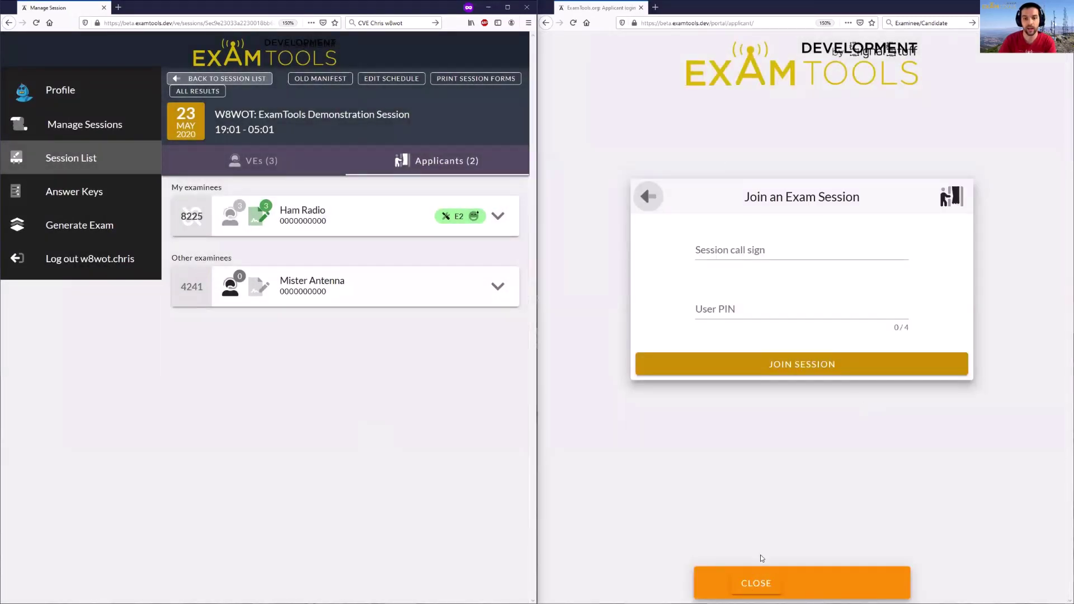
- Re-submit the join request with the session call sign and the user PIN
left_click(704, 250)
type("W8WOT")
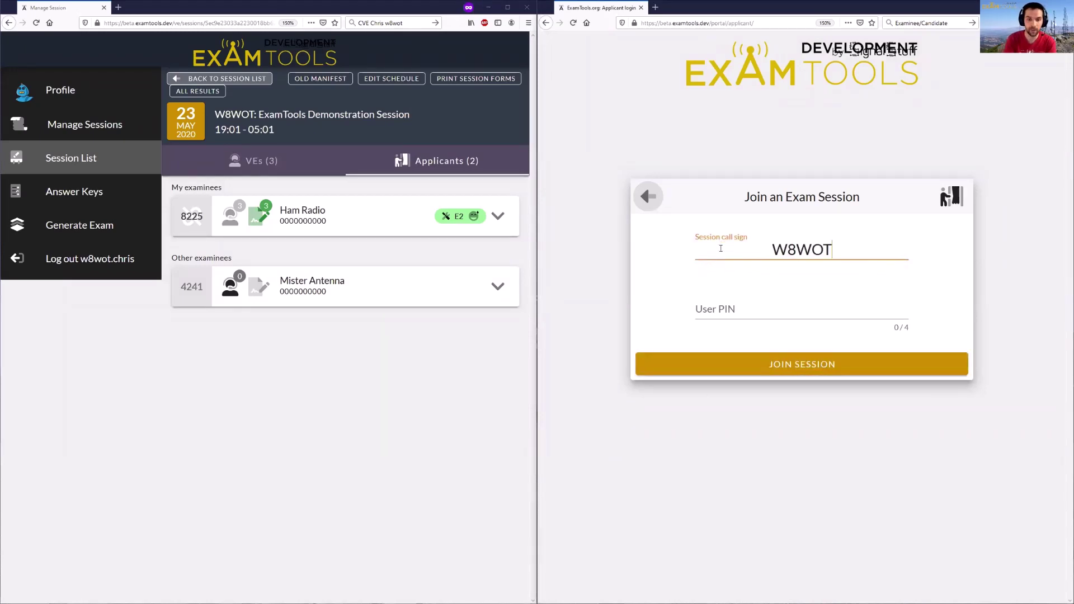
key("Tab")
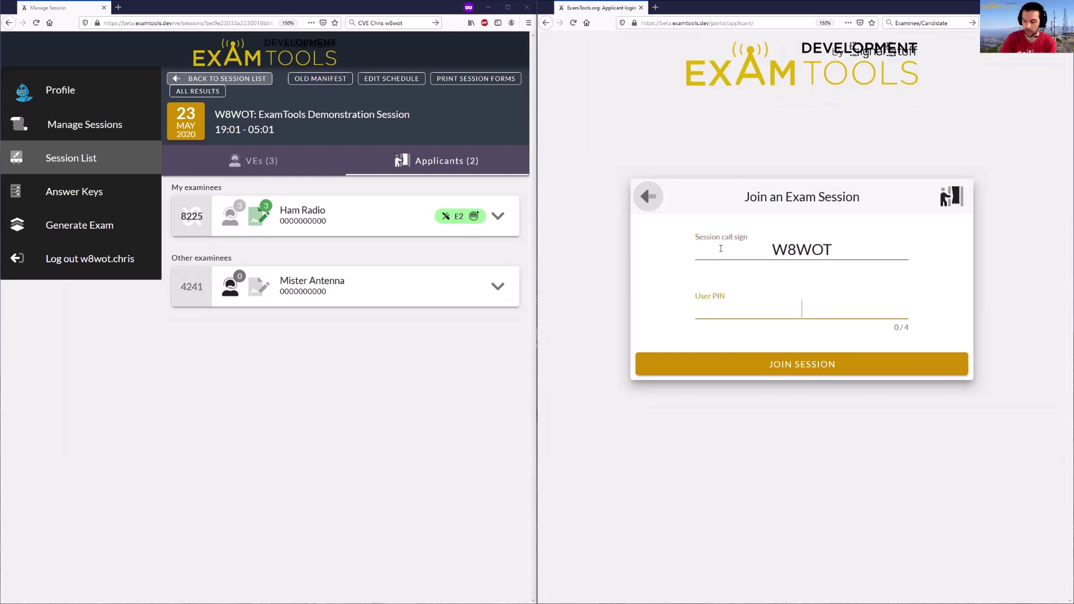
type("4241")
key("Return")
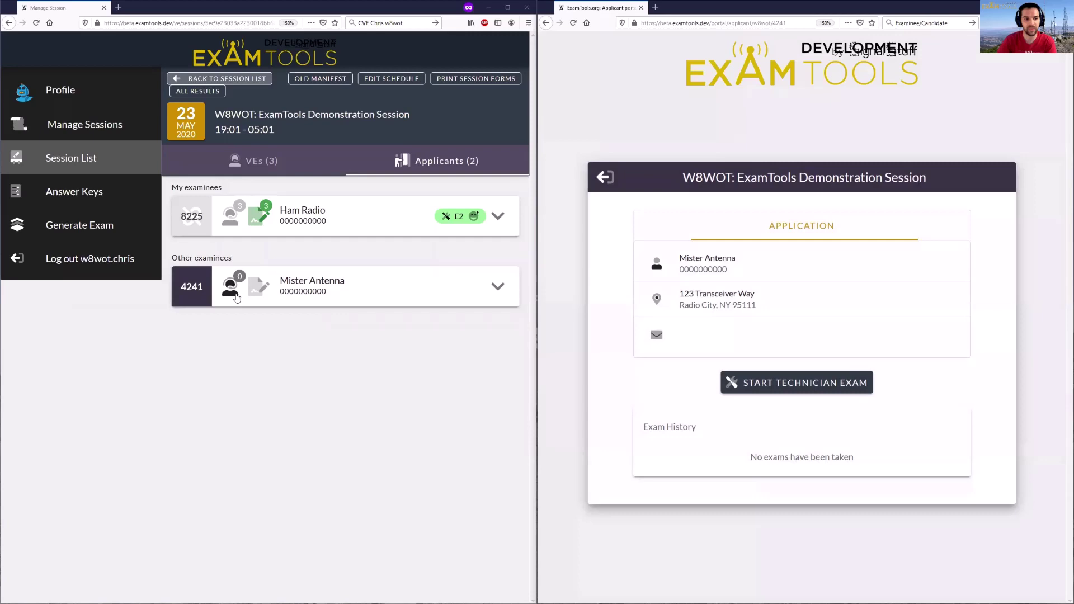
- Expand the new applicant's row and assign a first VE plus the logged-in VE as examiners
mouse_move(233, 296)
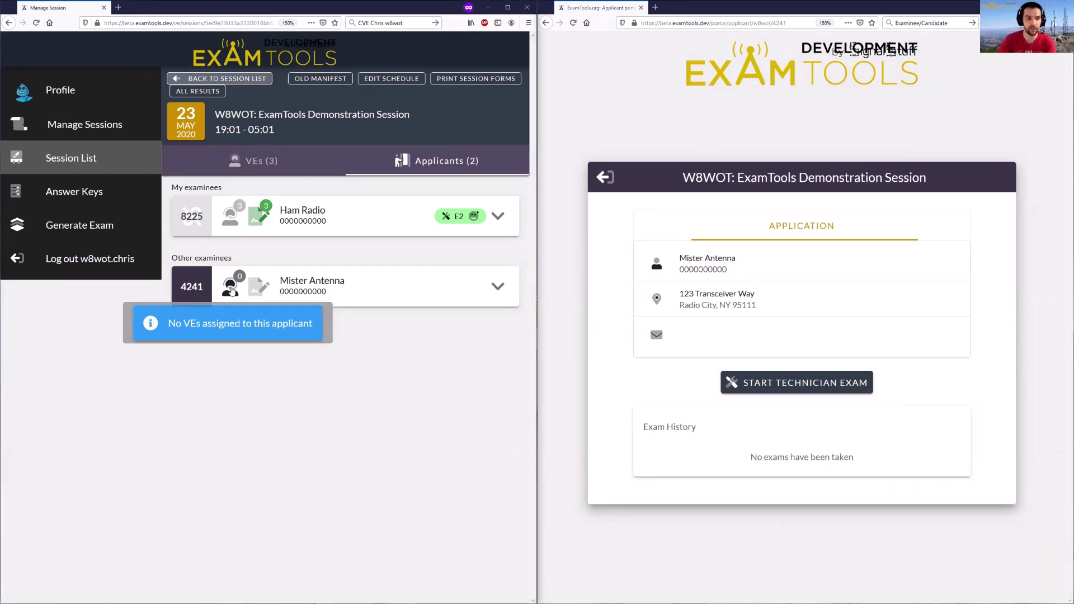
left_click(232, 289)
left_click(260, 380)
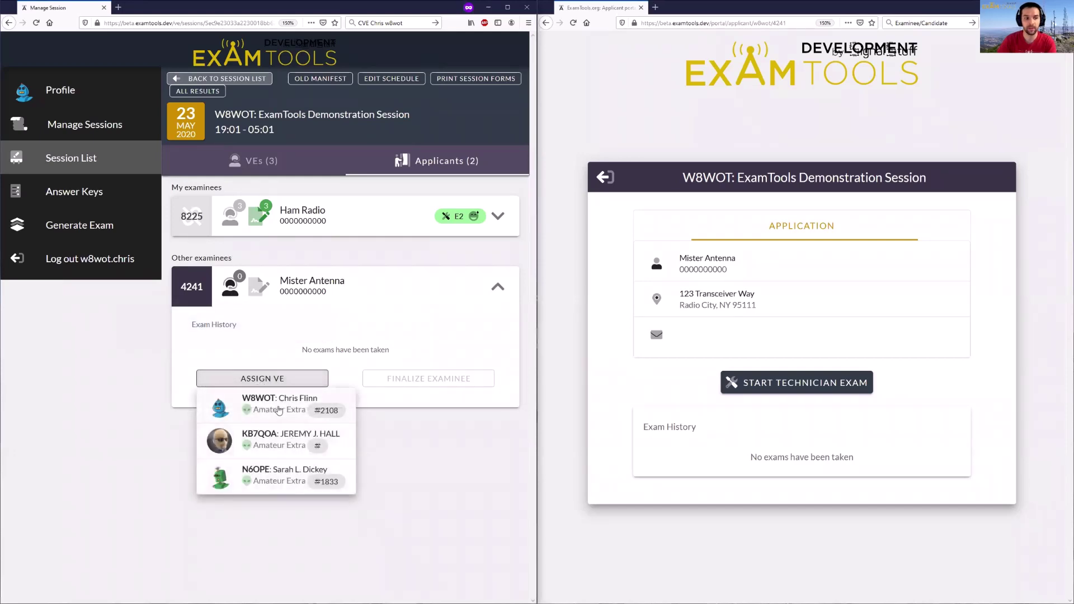
left_click(280, 436)
left_click(280, 402)
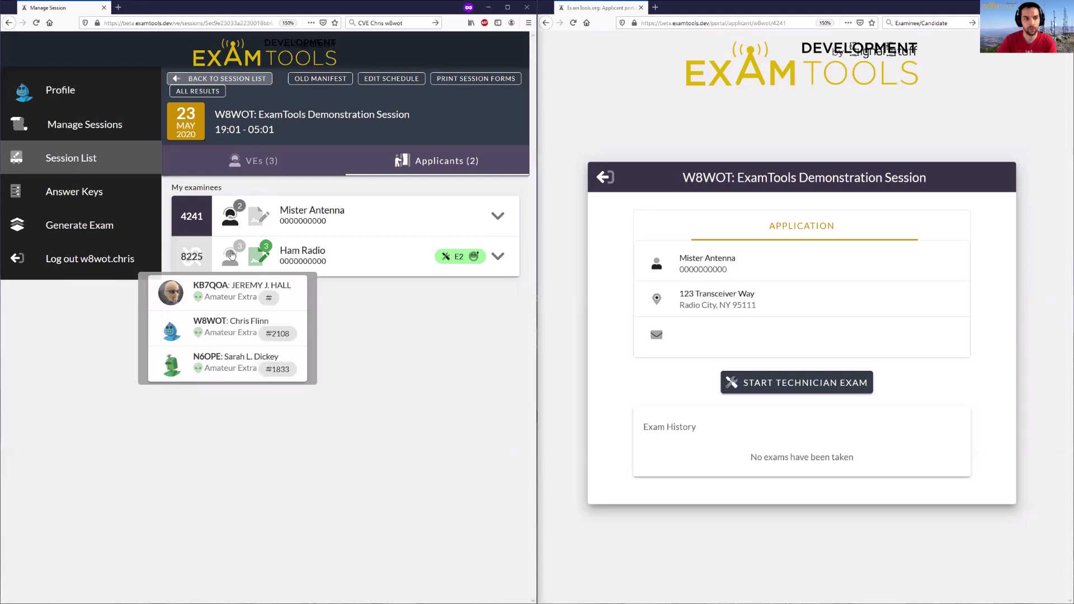
mouse_move(235, 215)
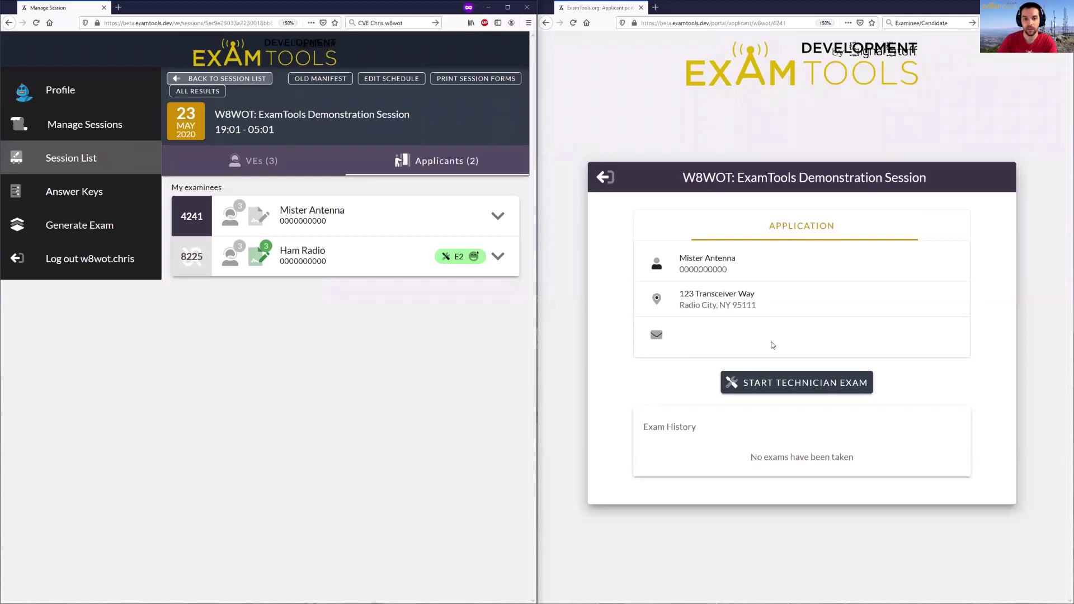
- Request to start the candidate's Element 2 Technician exam
left_click(780, 383)
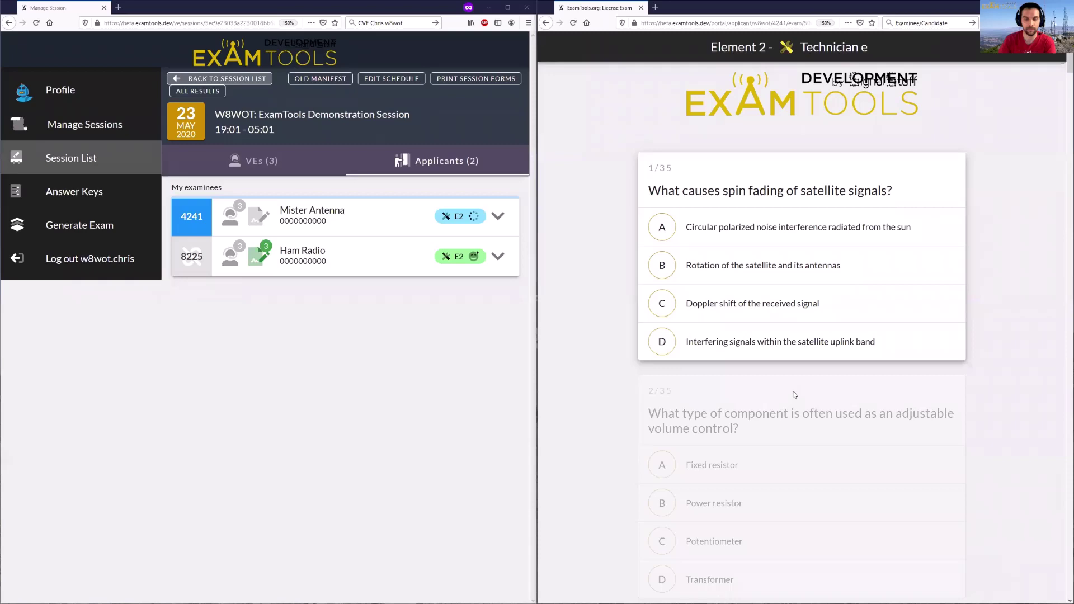
- Answer questions 11 through 20 (e.g., C, A, C, D, C, A, C, A, B)
scroll(785, 395, "down", 12)
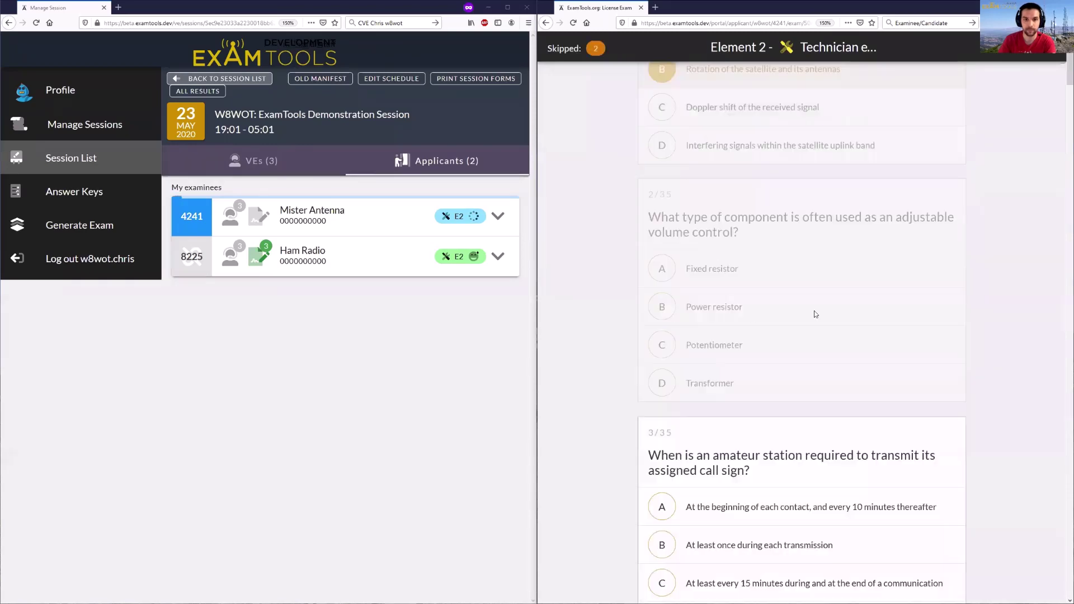
scroll(979, 258, "down", 15)
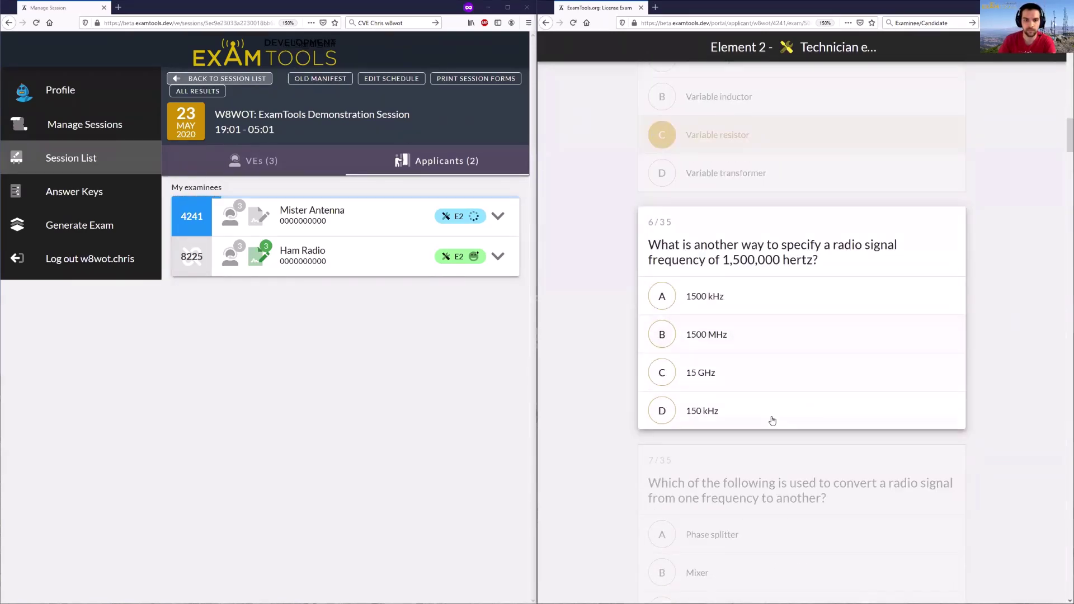
left_click(828, 285)
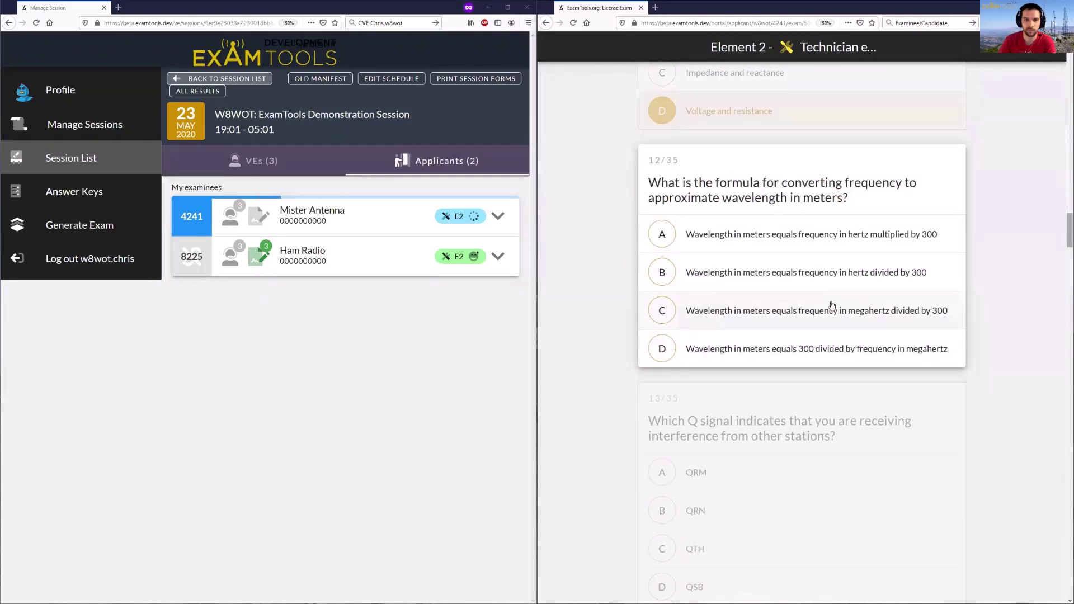
left_click(861, 307)
left_click(894, 271)
left_click(923, 305)
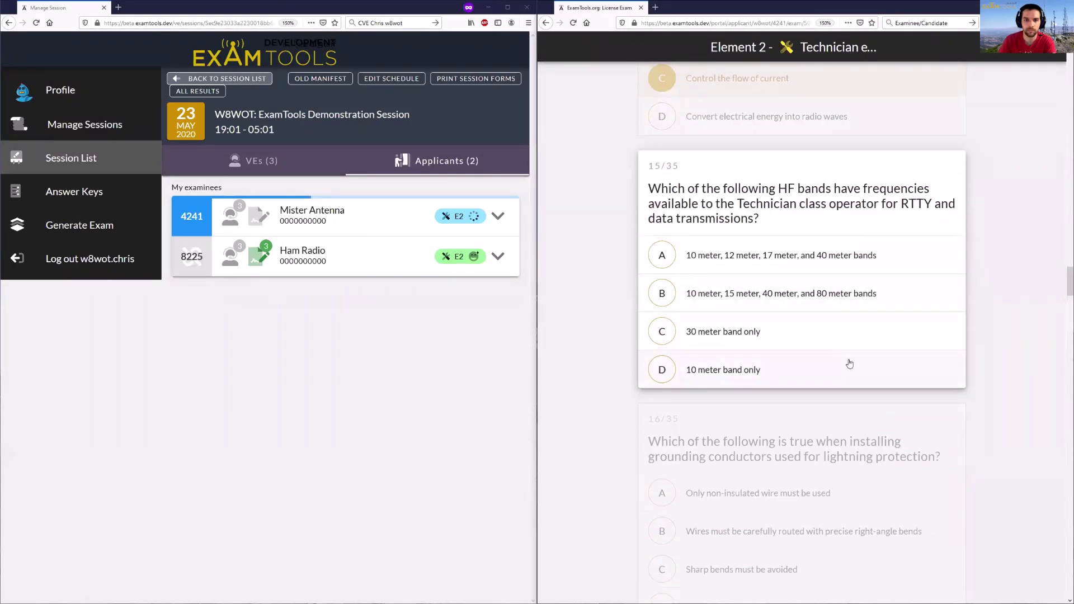
left_click(846, 366)
left_click(907, 305)
left_click(912, 286)
left_click(888, 271)
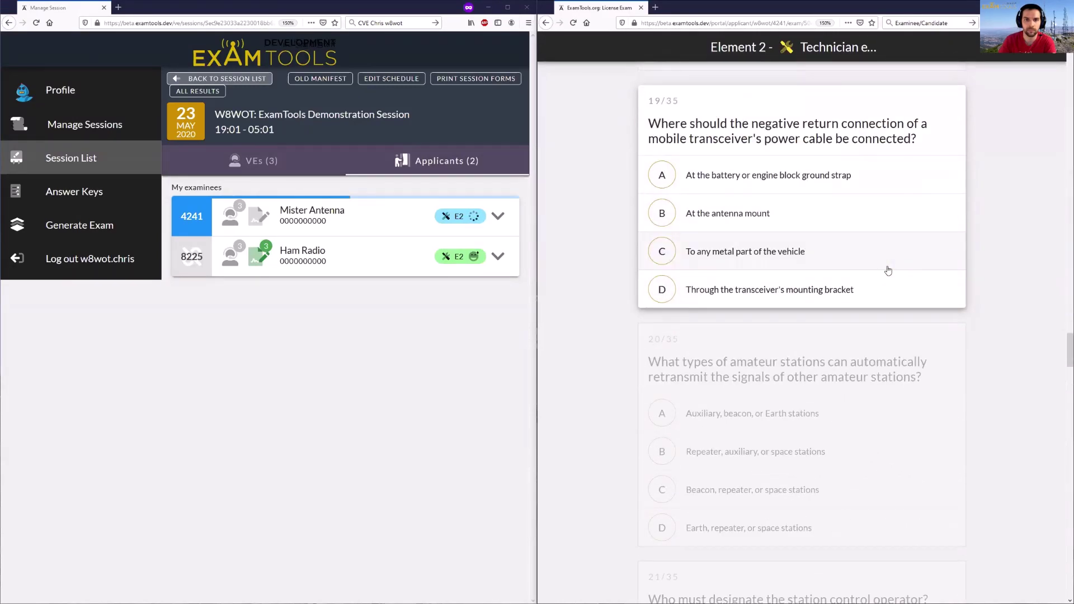
left_click(872, 174)
left_click(871, 250)
- Answer questions 21 through 33, choosing B for question 33
left_click(876, 272)
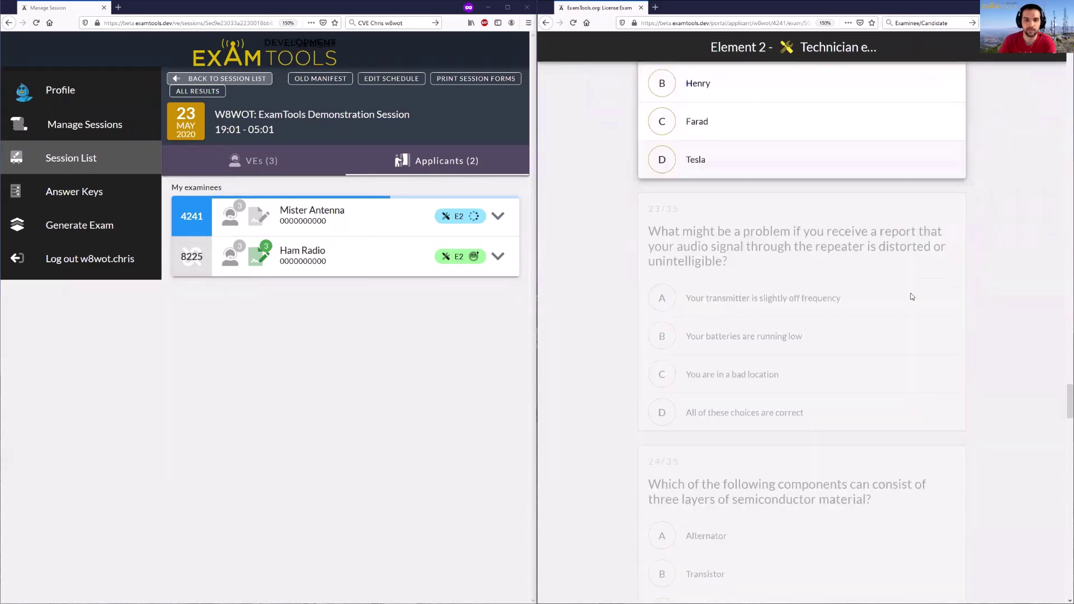
left_click(864, 347)
left_click(861, 381)
left_click(895, 314)
left_click(918, 283)
left_click(867, 282)
left_click(864, 287)
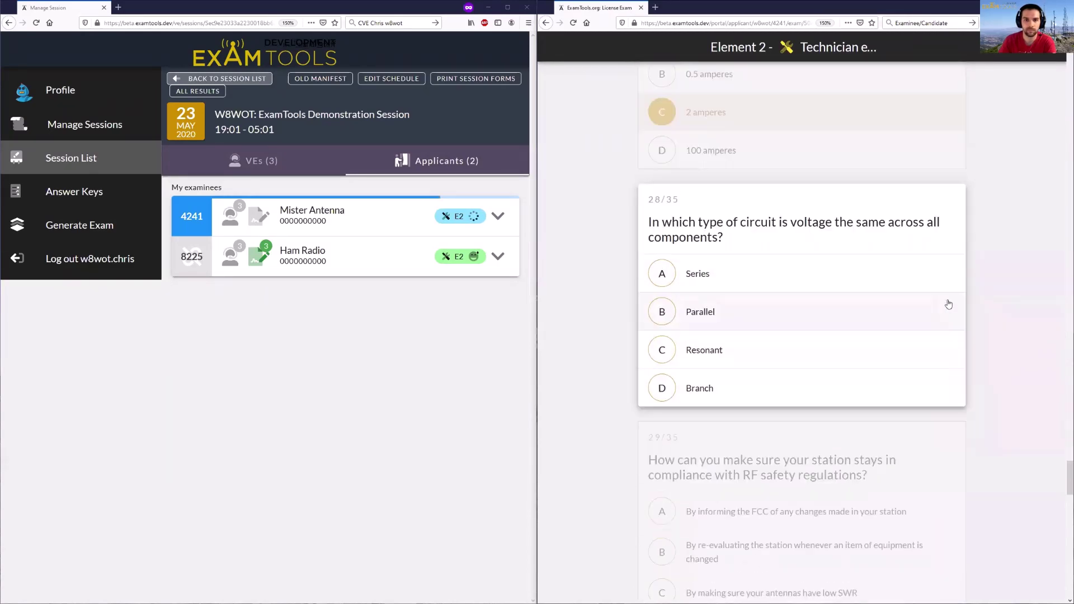
left_click(947, 307)
left_click(947, 302)
left_click(946, 293)
left_click(945, 288)
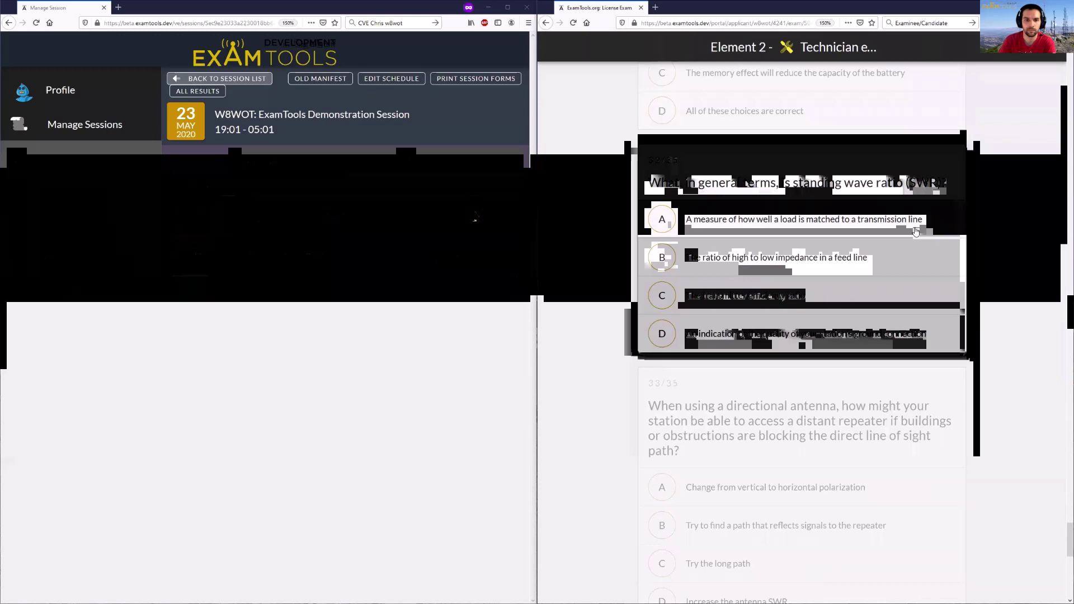
left_click(923, 282)
left_click(911, 276)
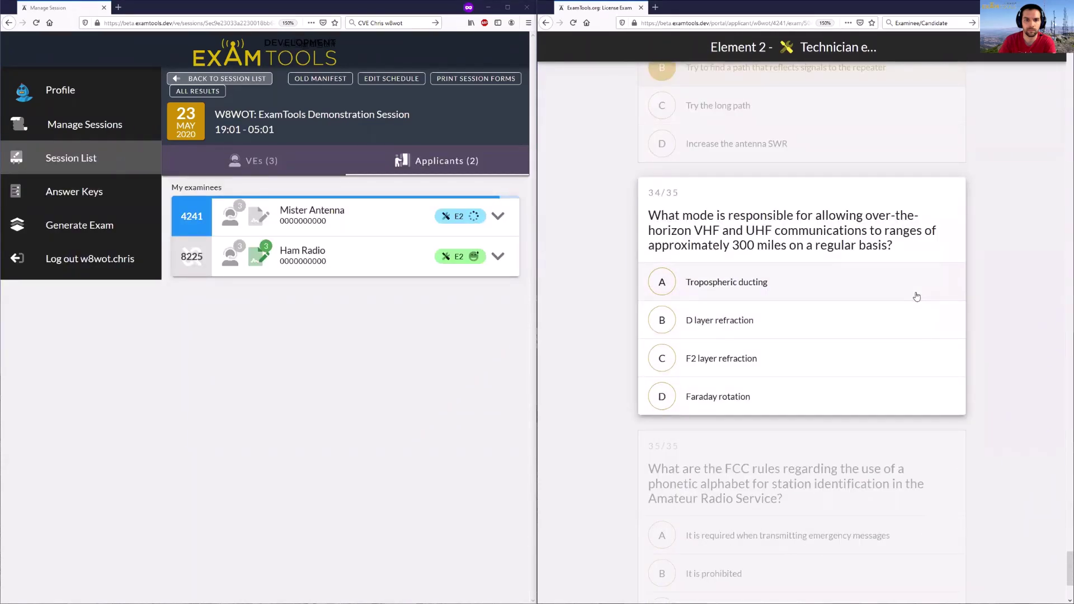
- Answer 'Tropospheric ducting' for question 34 and 'It is encouraged' for 35, then grade the exam
left_click(917, 297)
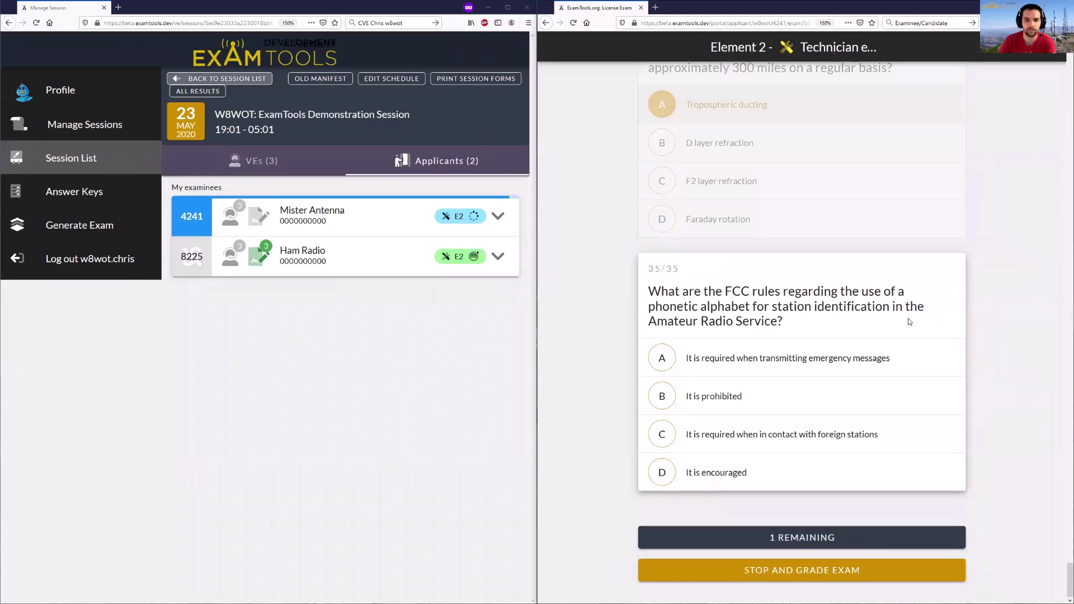
left_click(833, 484)
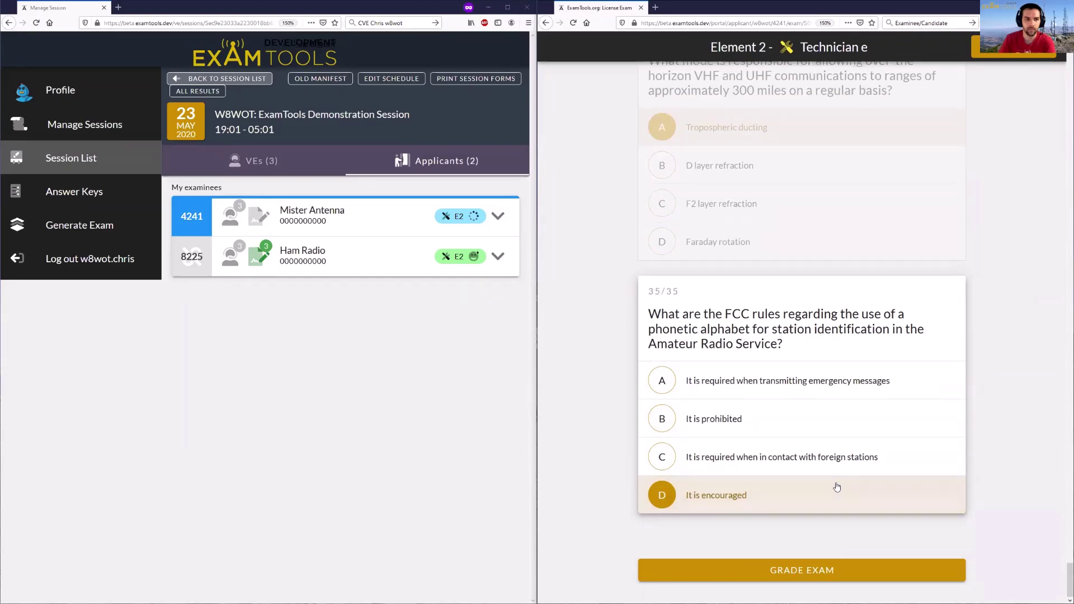
left_click(853, 573)
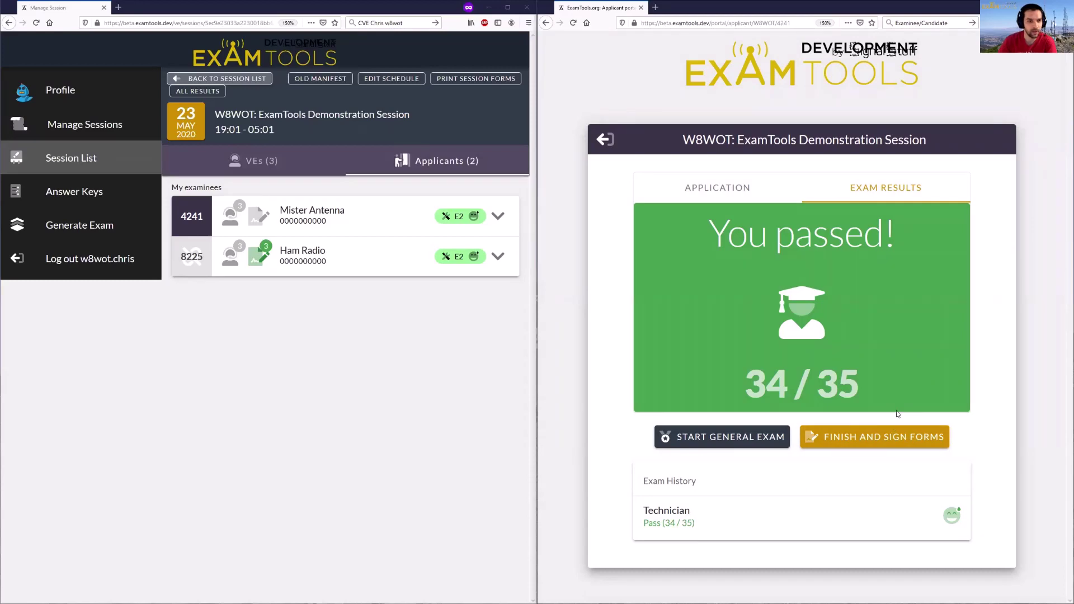
- Finish the exam and confirm moving on to the form-signing page
left_click(915, 440)
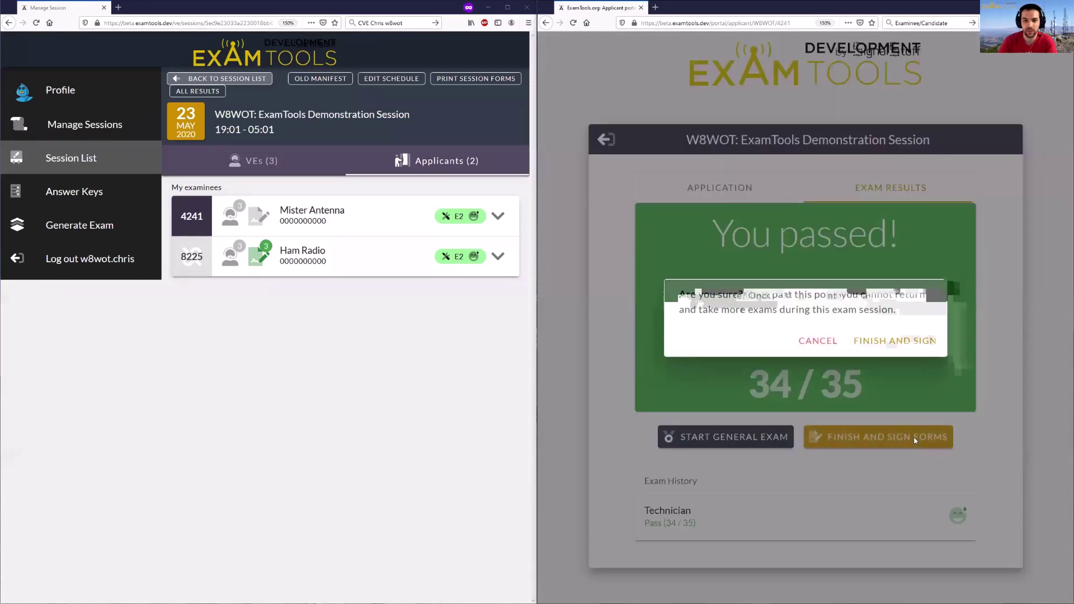
left_click(896, 343)
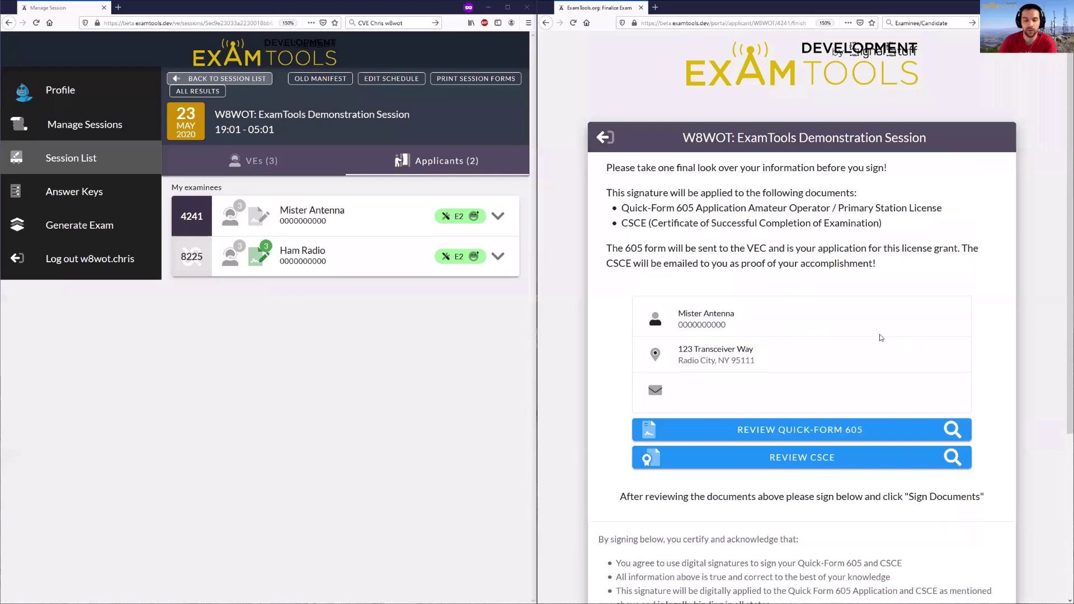
scroll(818, 325, "down", 1)
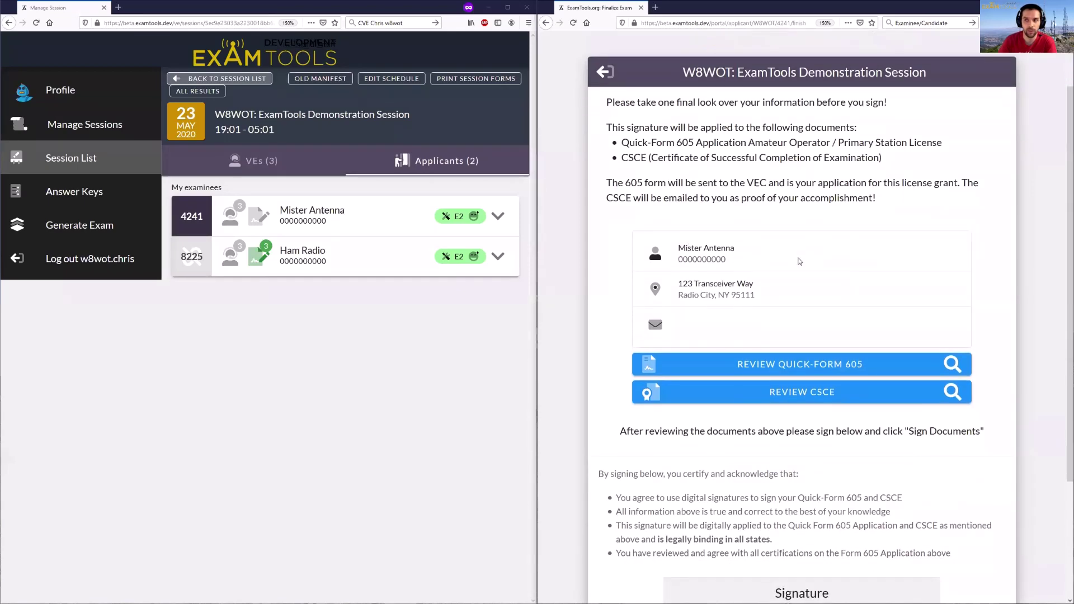
- Preview the draft Quick-Form 605 and the CSCE certificate, closing each afterward
left_click(793, 365)
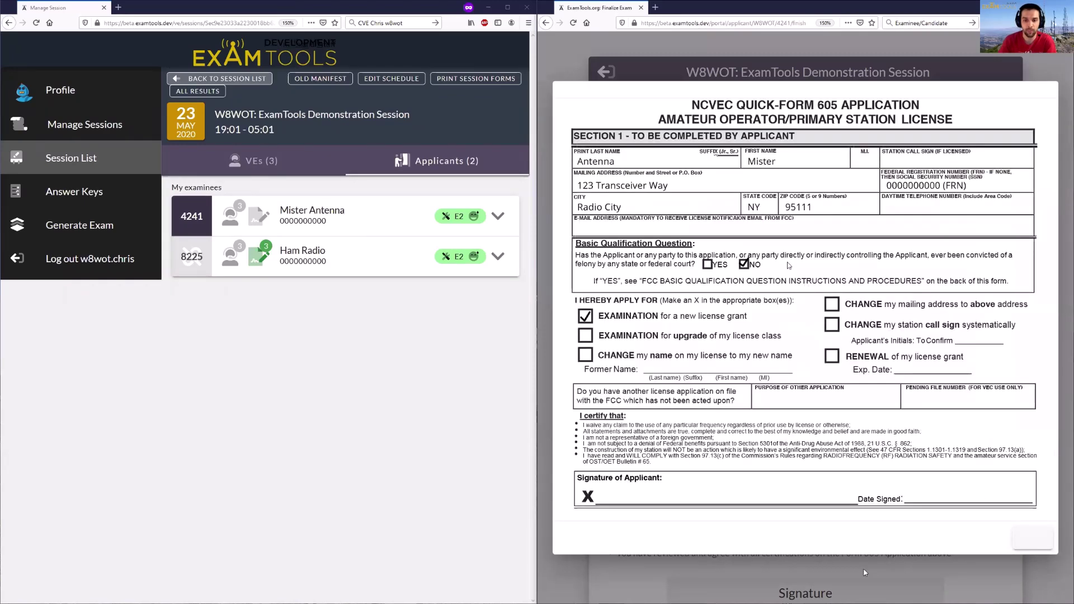
left_click(1033, 539)
left_click(811, 403)
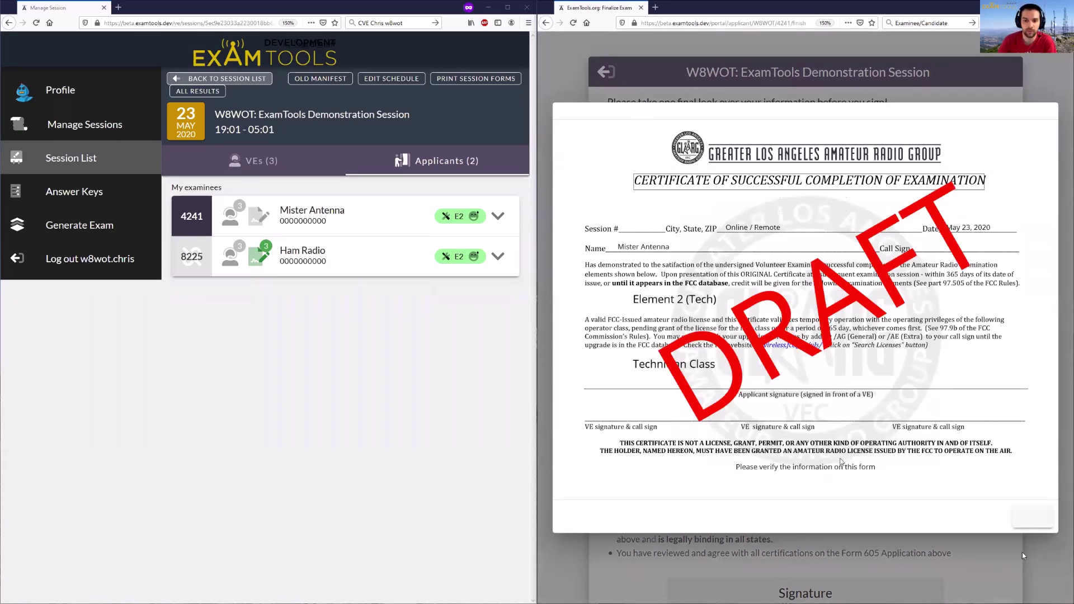
left_click(1033, 516)
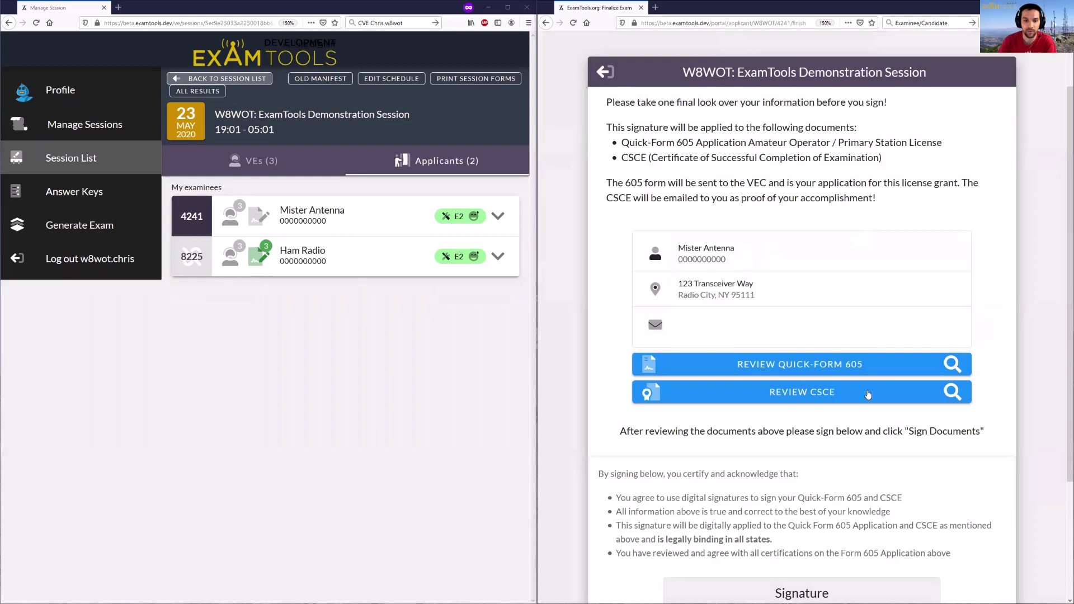
- Draw the initials MA in the Signature box, sign the documents, and confirm finishing the session
scroll(868, 395, "down", 3)
scroll(867, 391, "up", 2)
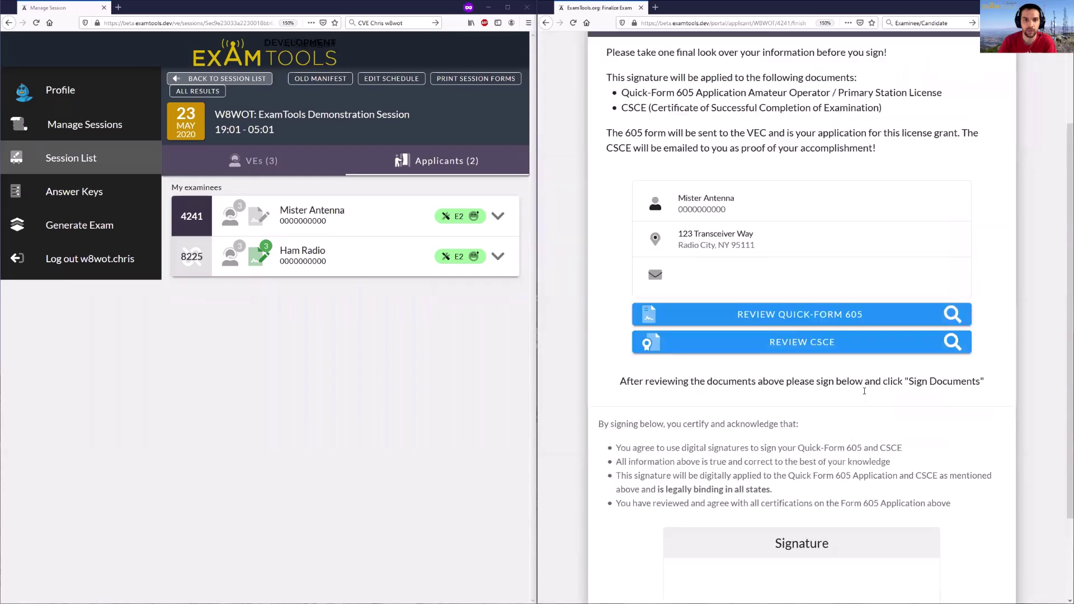
scroll(868, 391, "down", 2)
mouse_move(749, 474)
left_mouse_down()
mouse_move(780, 506)
mouse_move(817, 506)
mouse_move(818, 494)
left_mouse_up()
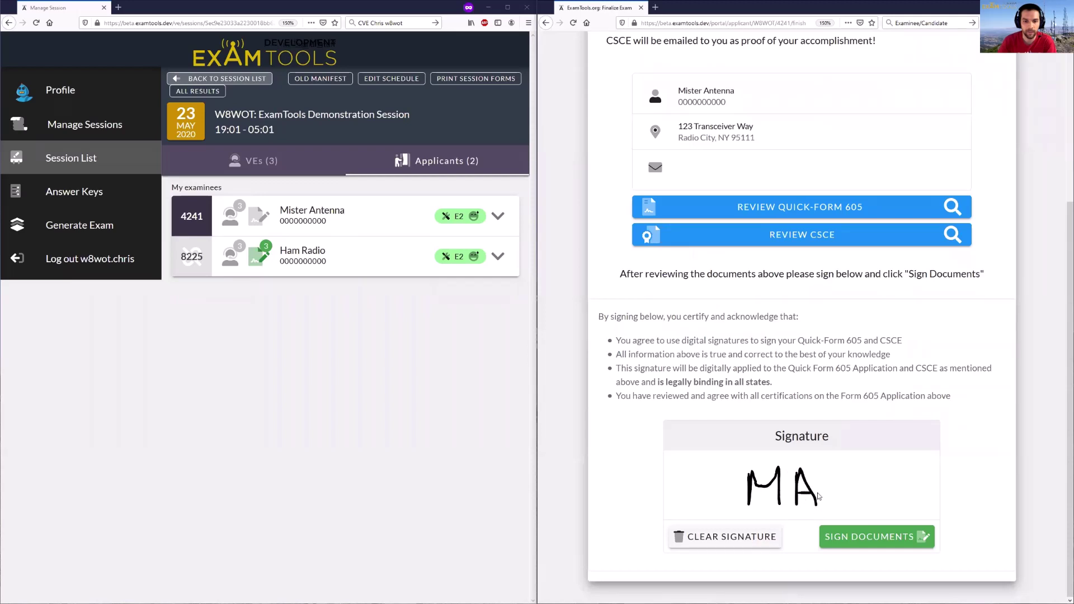
left_click(871, 541)
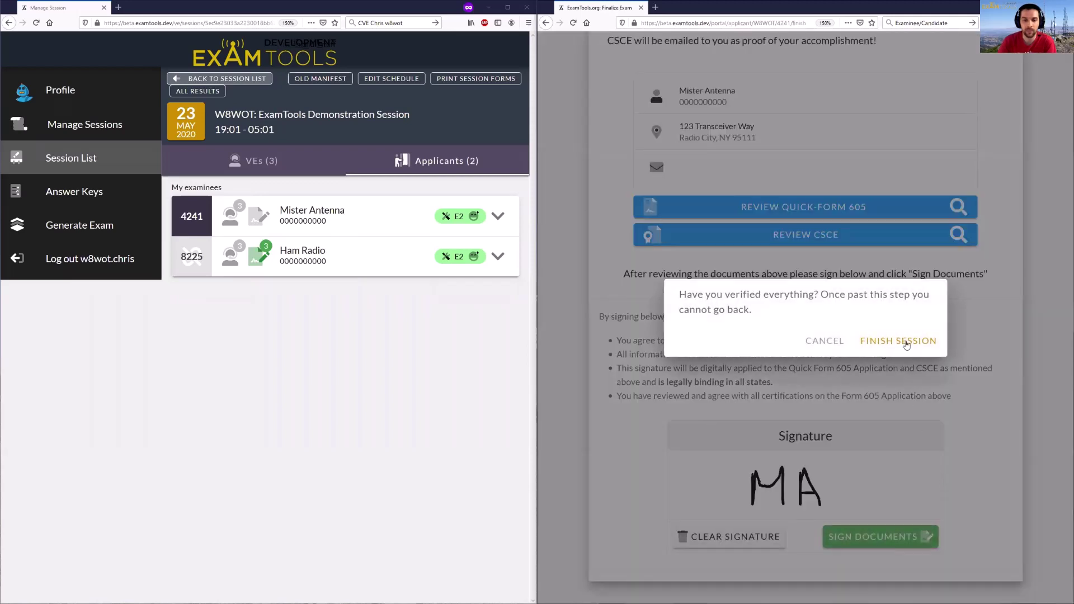
left_click(906, 342)
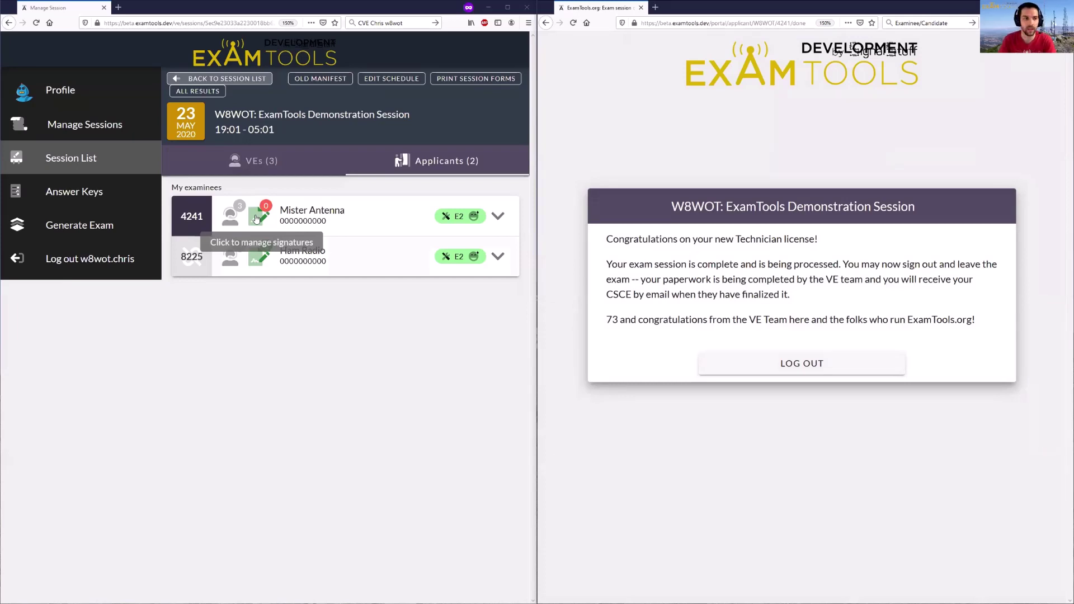
- Sign the applicant's 605 and CSCE as the logged-in VE with the saved signature, confirming with the account password
left_click(256, 219)
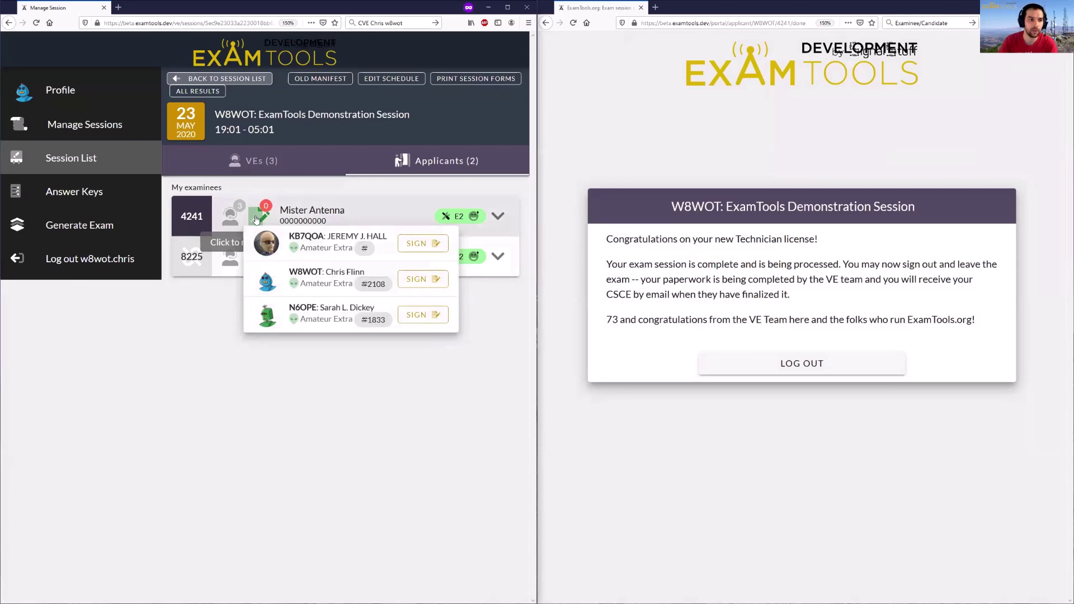
left_click(423, 281)
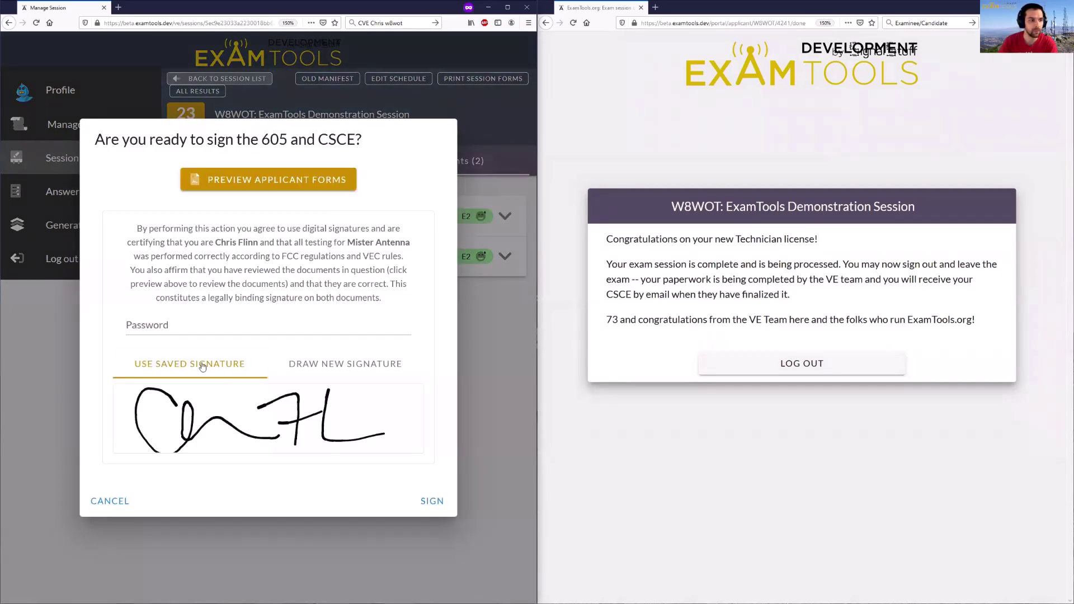
left_click(177, 325)
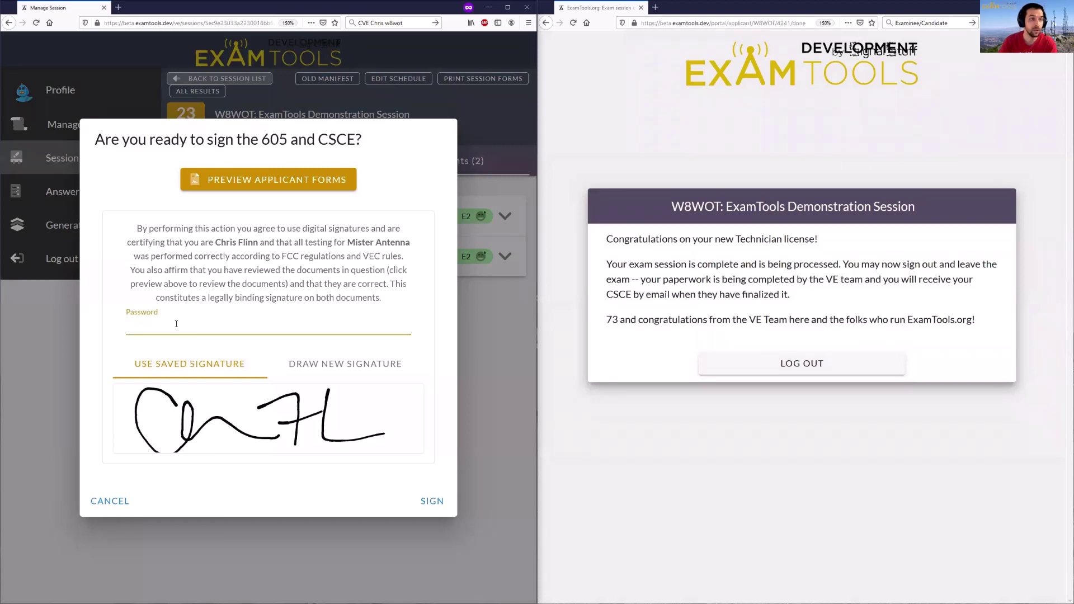
type("••••••")
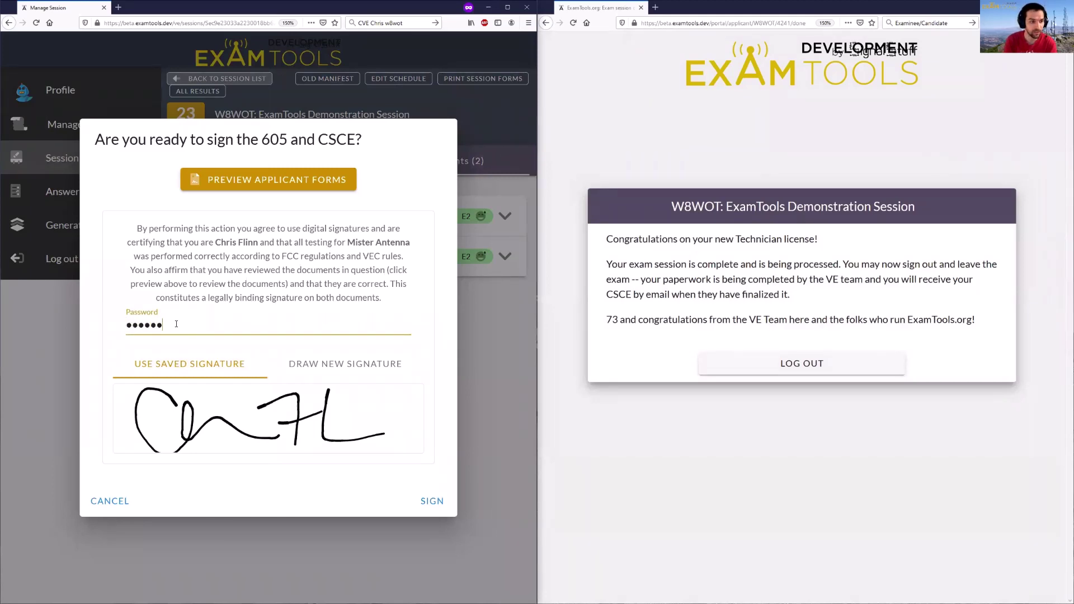
type("•")
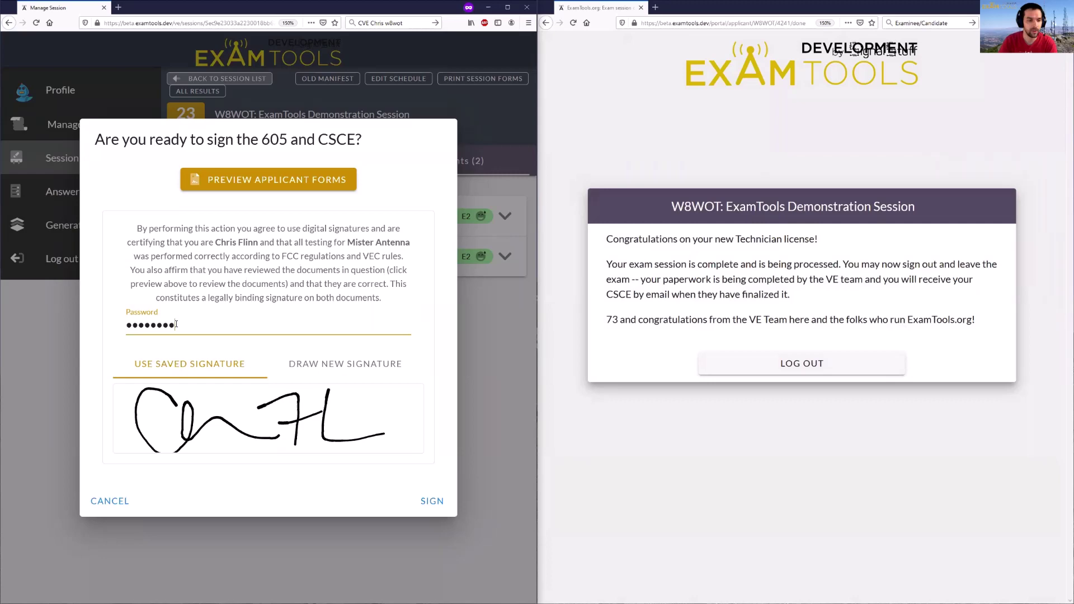
left_click(428, 502)
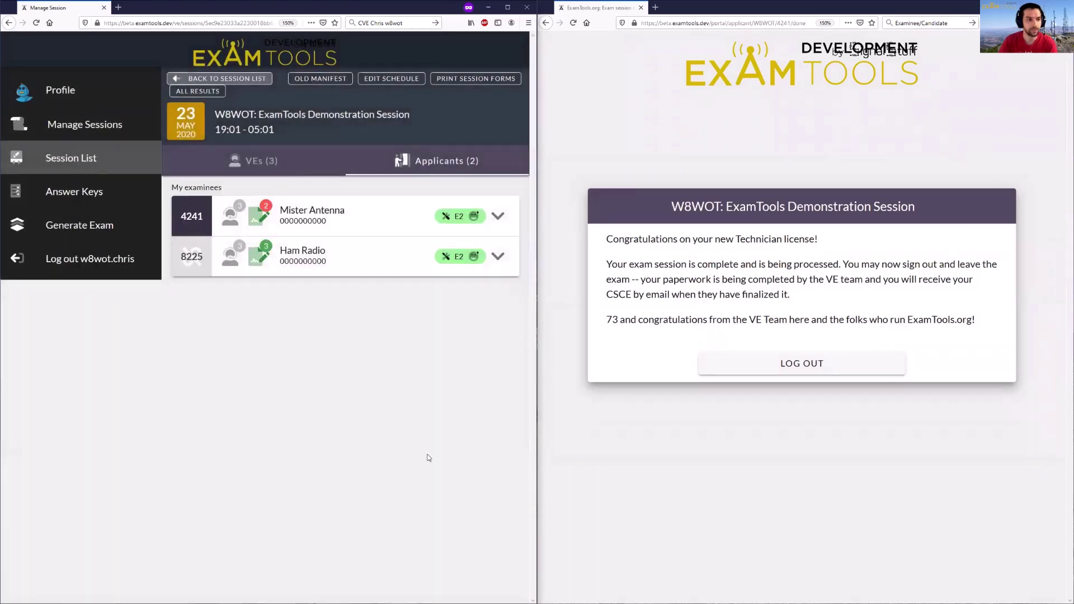
- View the applicant's examiner signature list to see who still must sign, then close it
left_click(259, 218)
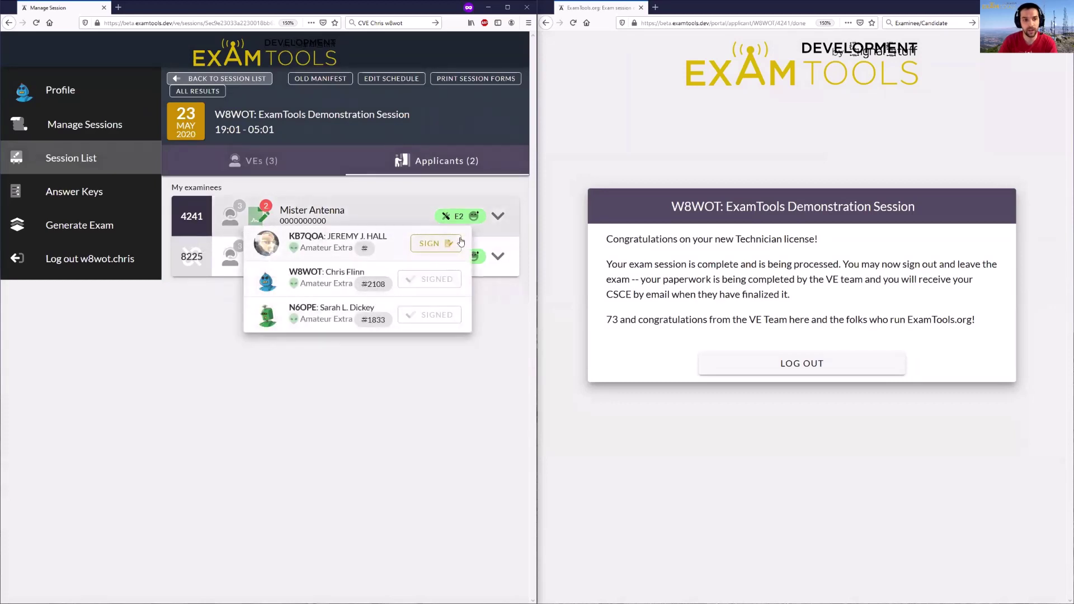
left_click(383, 399)
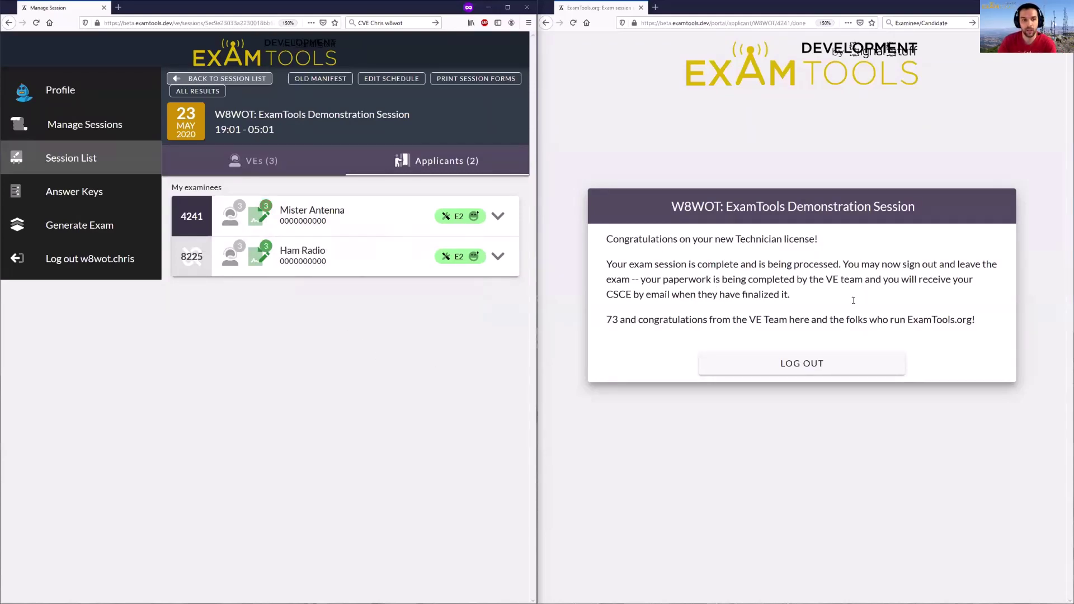
- Log the candidate out, verify all three VEs signed, and expand the applicant's exam history row
left_click(789, 369)
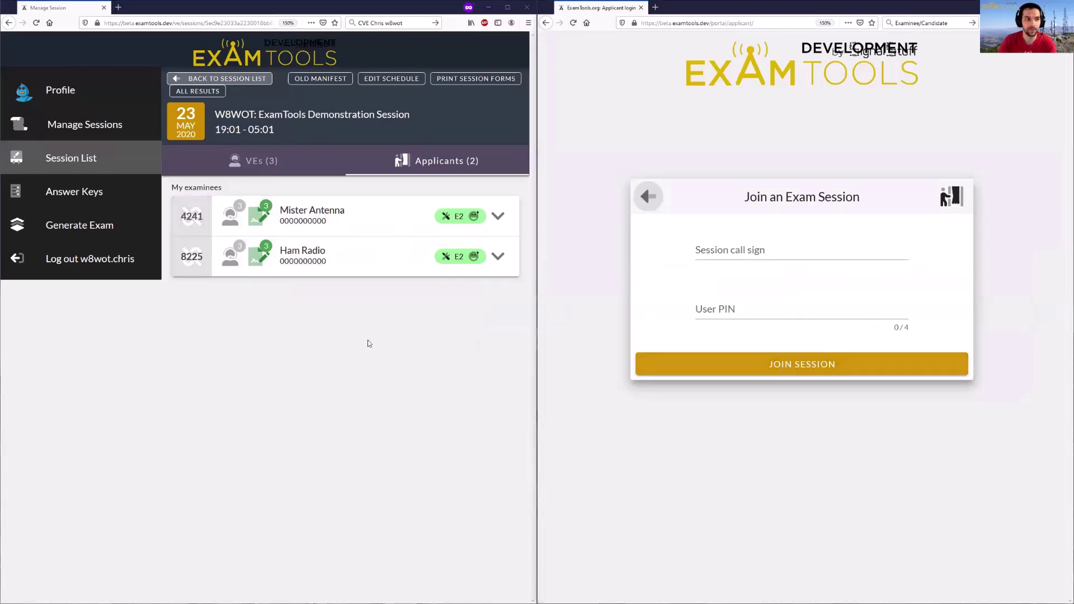
mouse_move(198, 203)
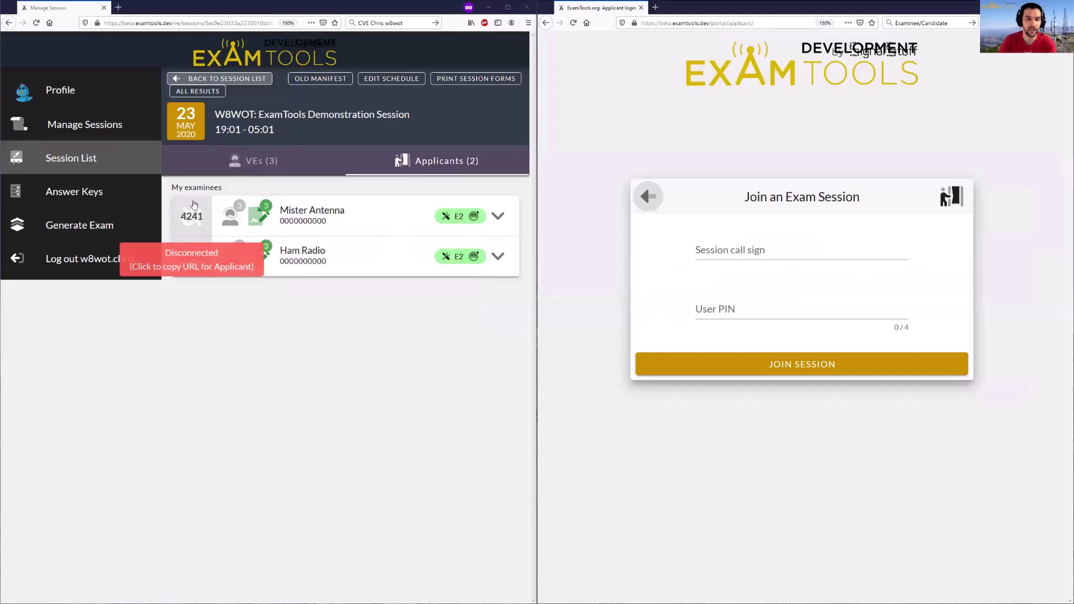
left_click(259, 216)
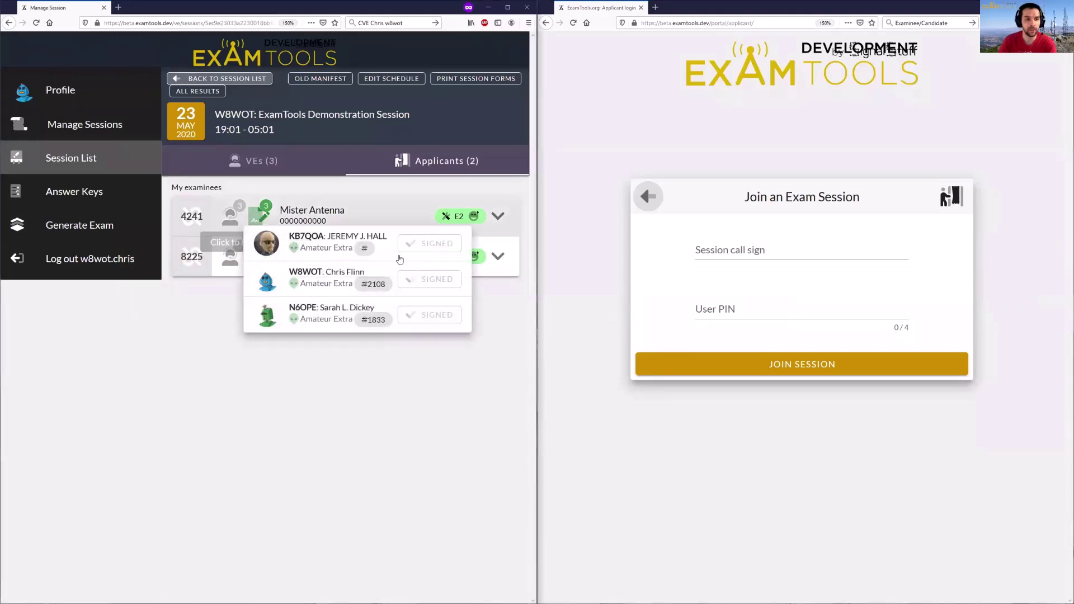
left_click(417, 214)
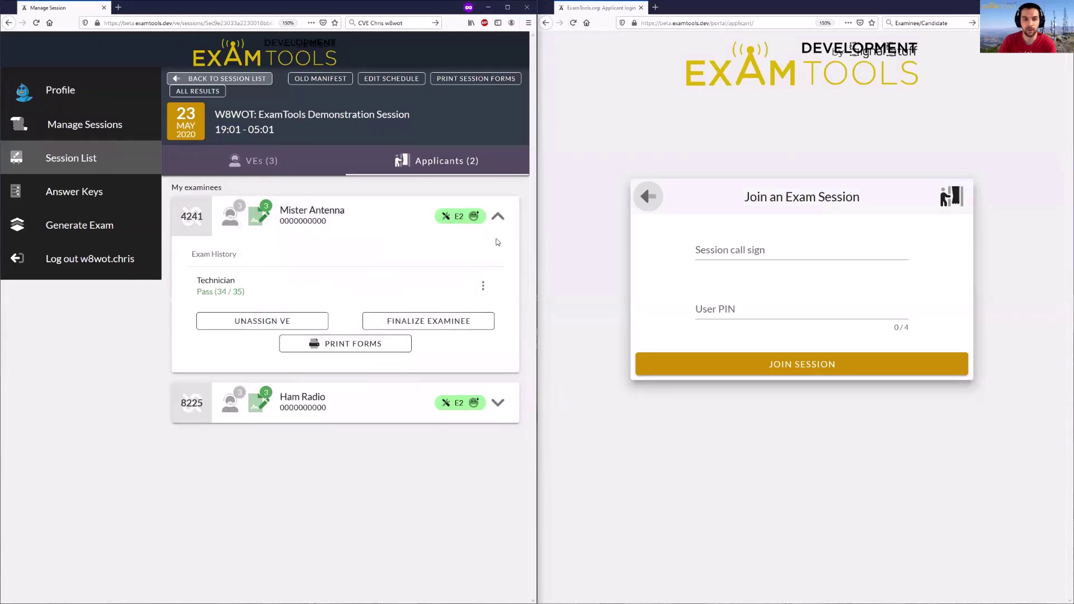